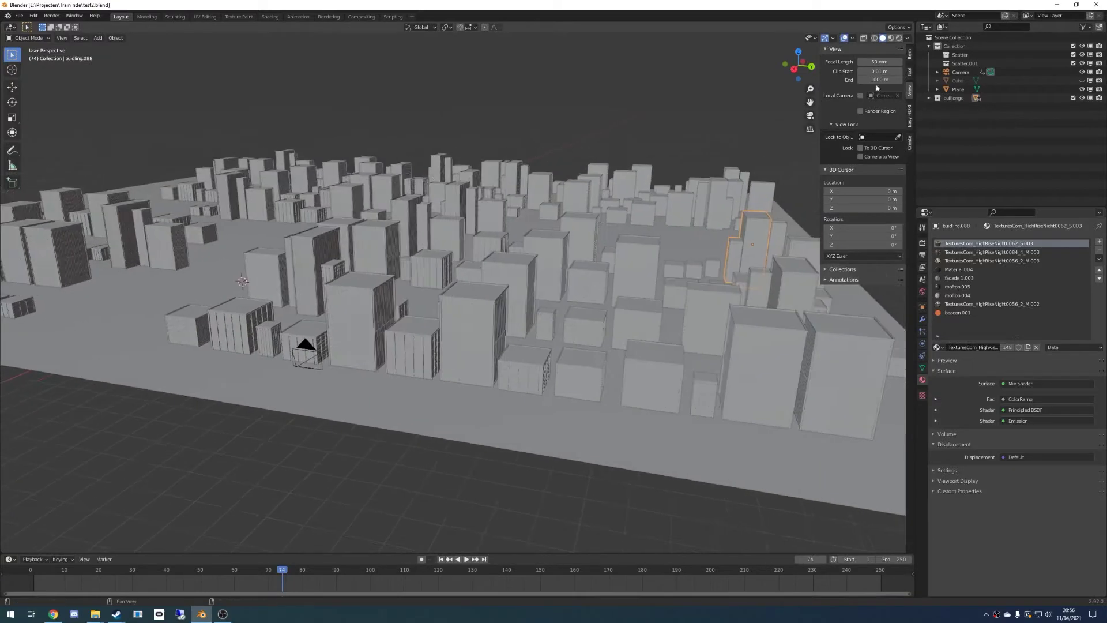
Preview the night city in Rendered shading and bring up the Render properties
click(901, 38)
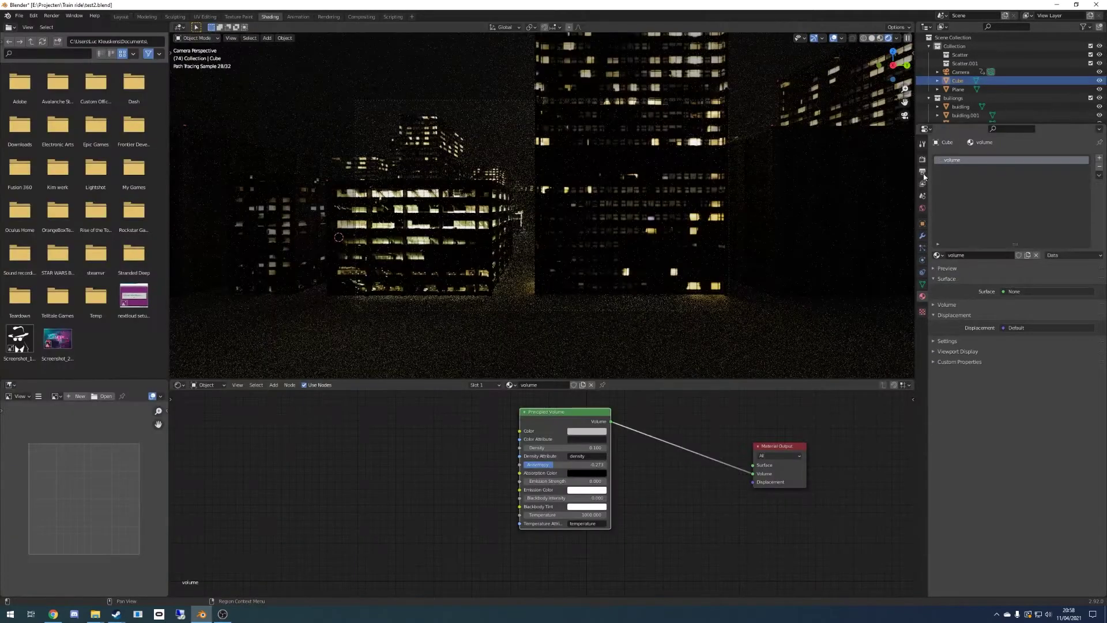
click(922, 161)
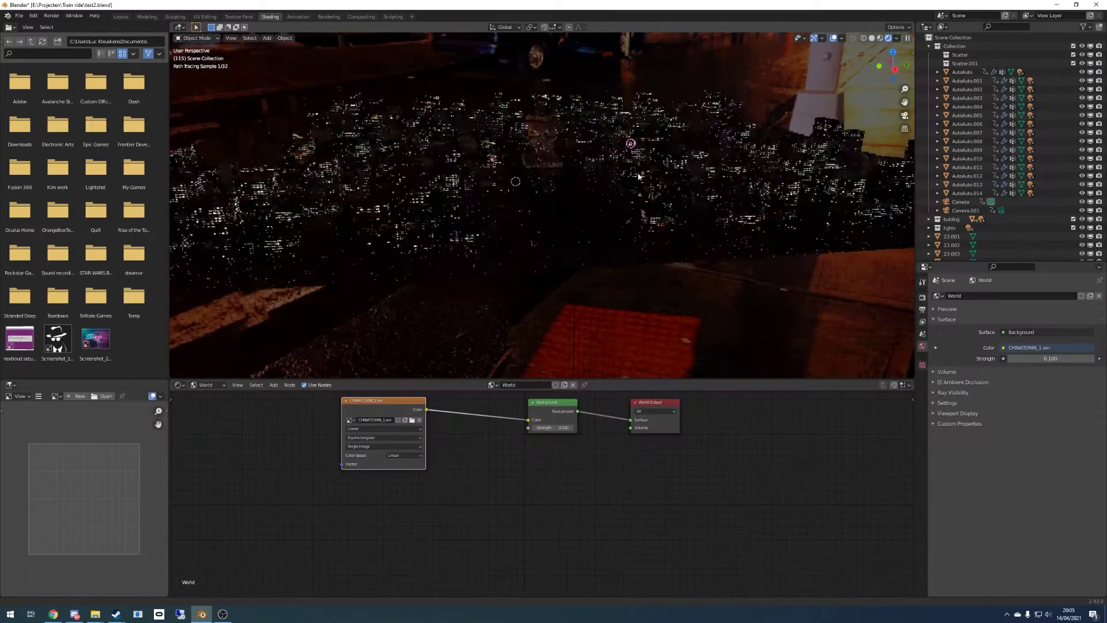
From a street-level view, slide the arrayed road strip sideways into line between the blocks
middle_drag(672, 190, 584, 173)
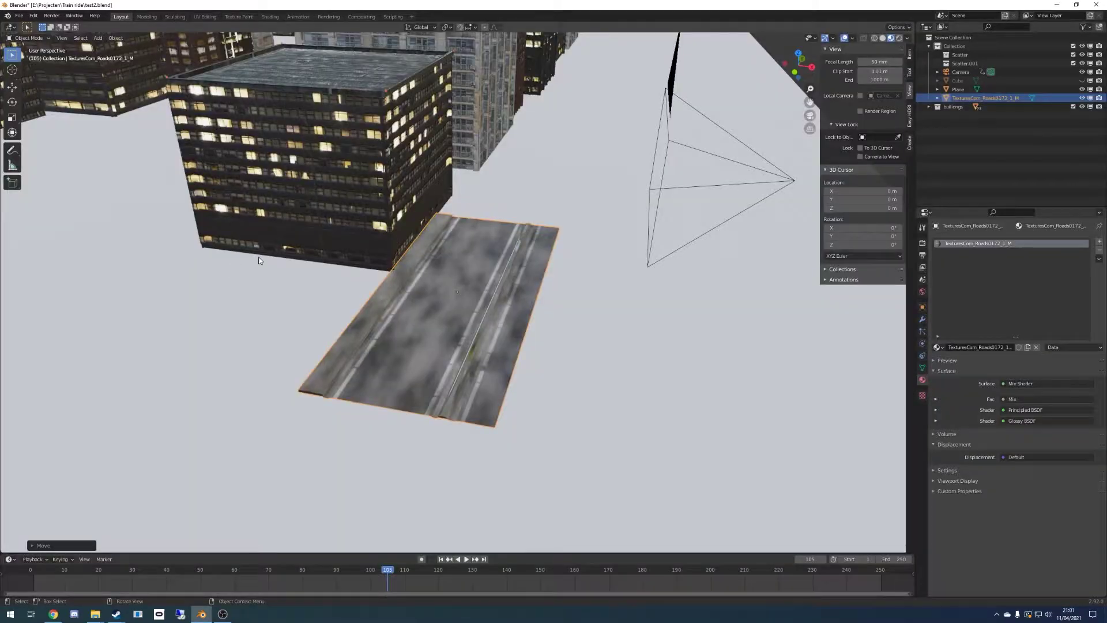
mouse_move(314, 254)
middle_down()
mouse_move(311, 216)
mouse_move(542, 231)
mouse_move(582, 258)
mouse_move(537, 254)
mouse_move(516, 324)
mouse_move(573, 350)
mouse_move(600, 341)
middle_up()
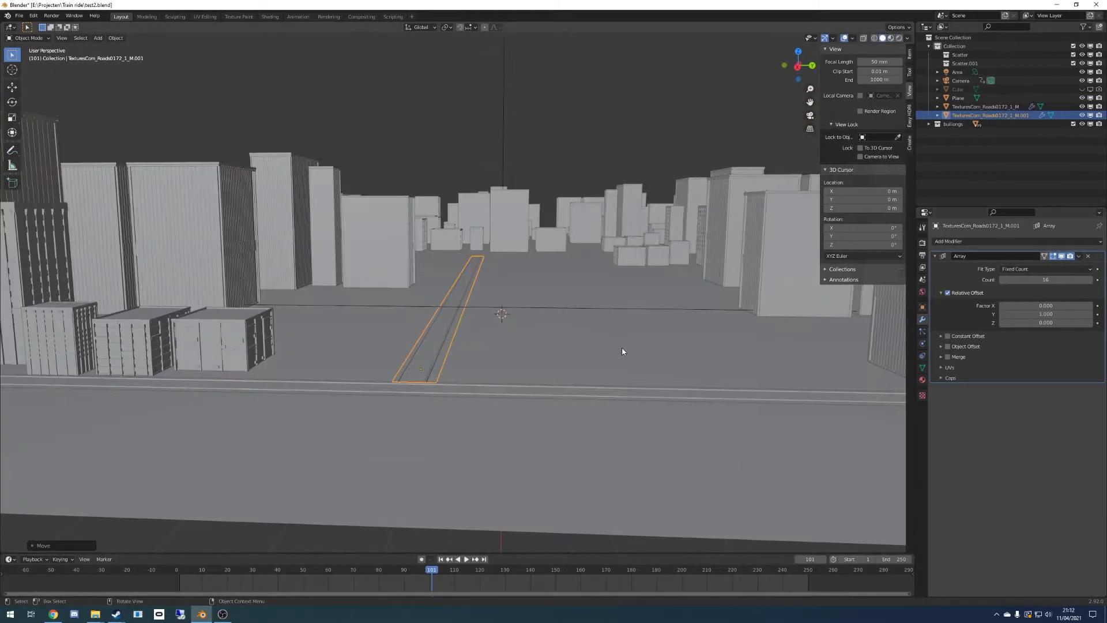
key(g)
click(564, 348)
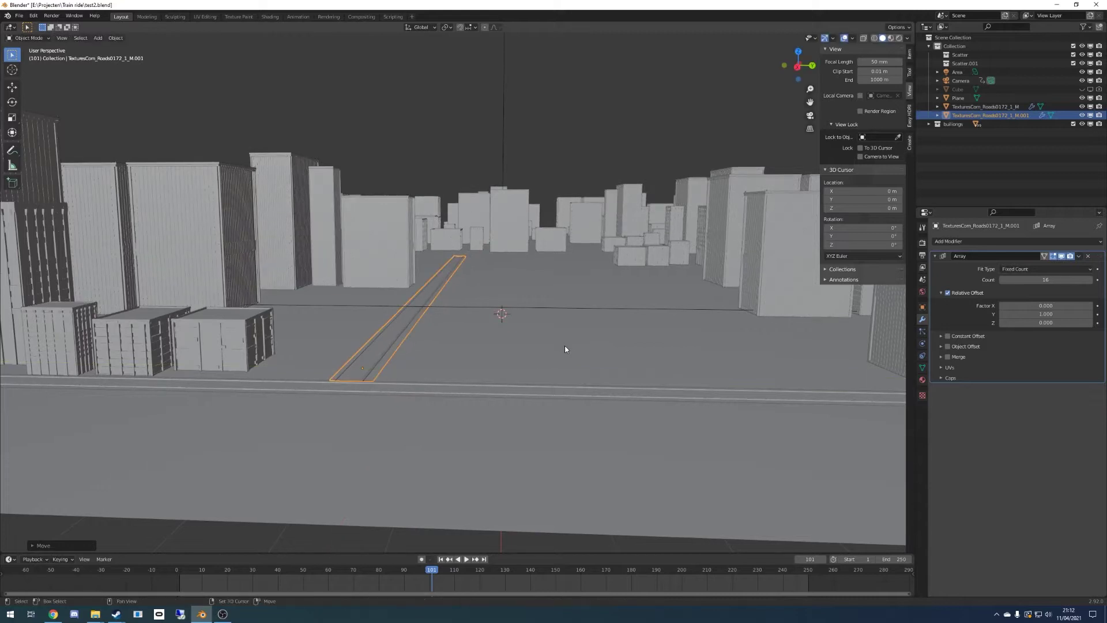
key(g)
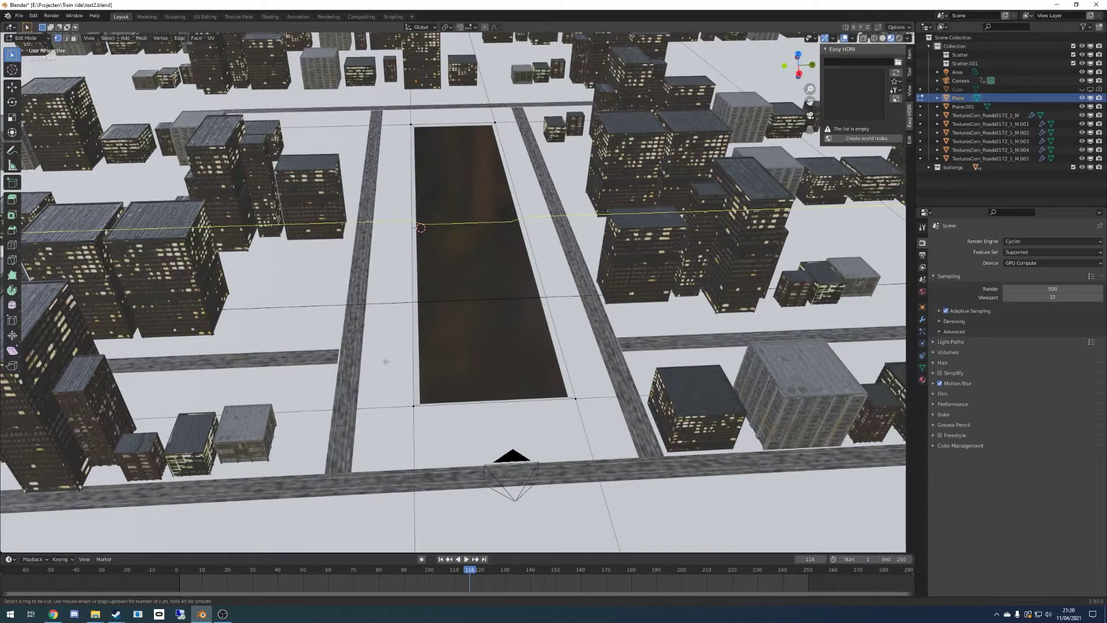
Inspect the head model with its materials before returning to the Layout workspace
scroll(332, 304, down, 5)
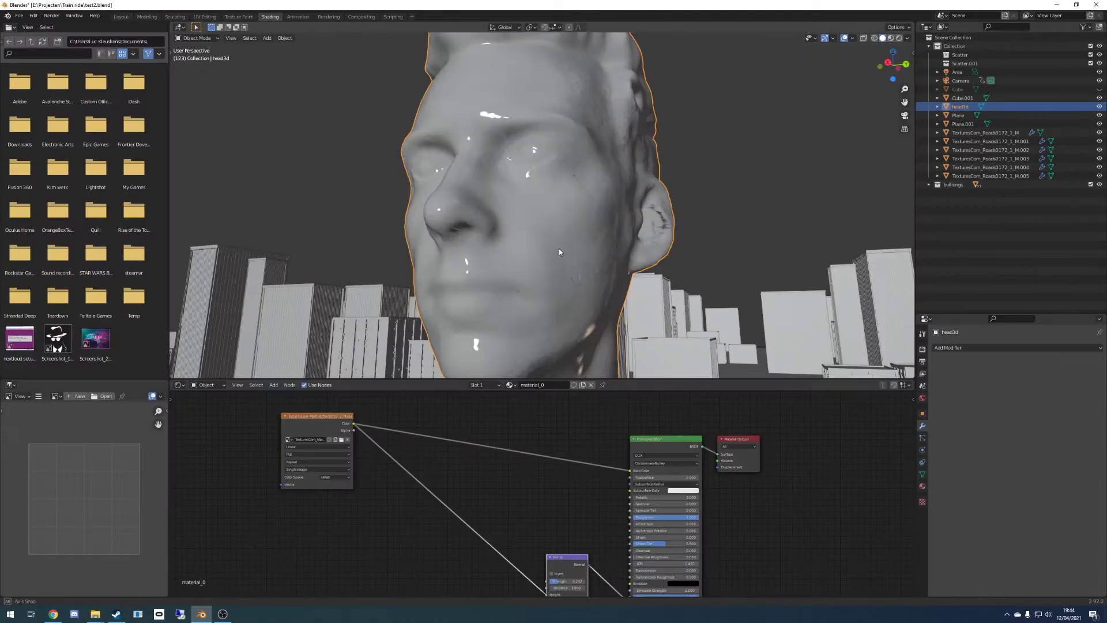
middle_drag(559, 248, 567, 268)
scroll(568, 268, down, 2)
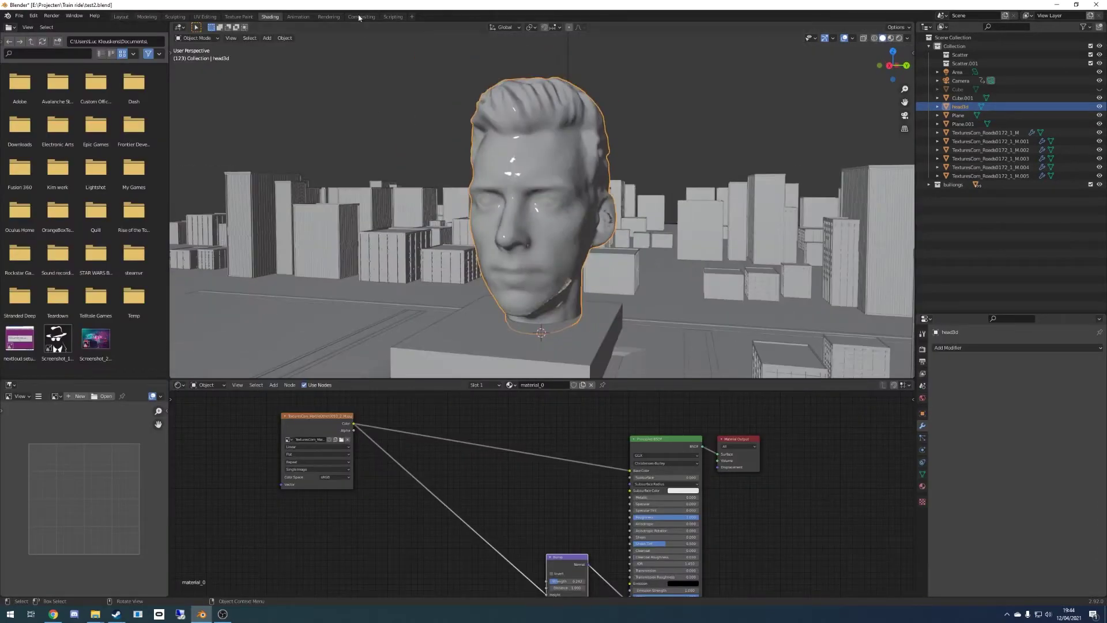
click(891, 38)
click(121, 17)
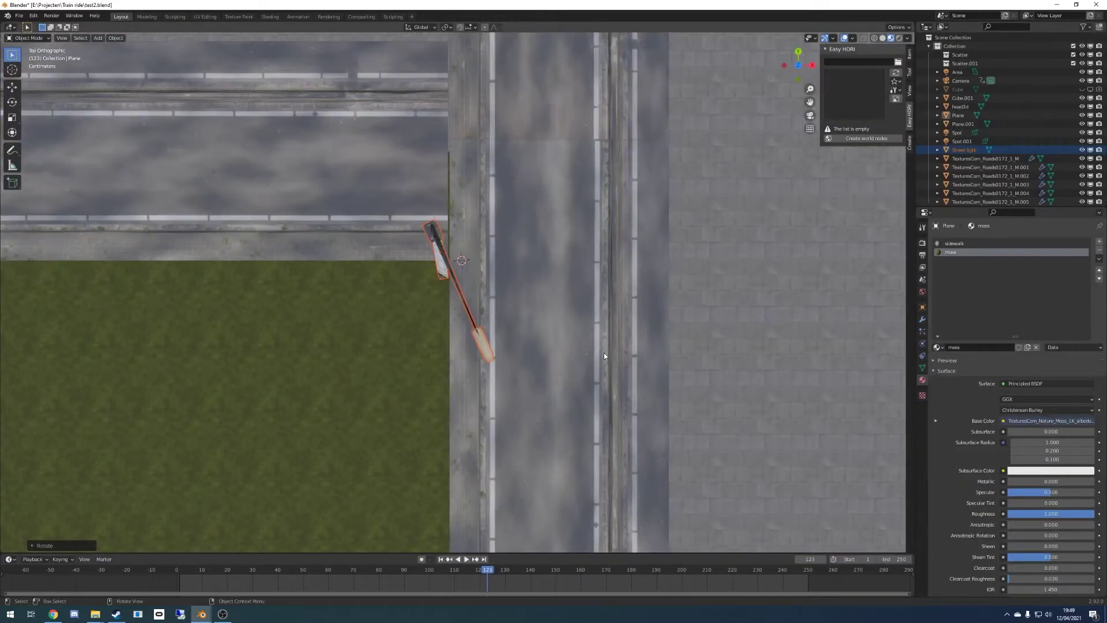
Rotate the street light to a new angle and copy the selected neon sign
key(r)
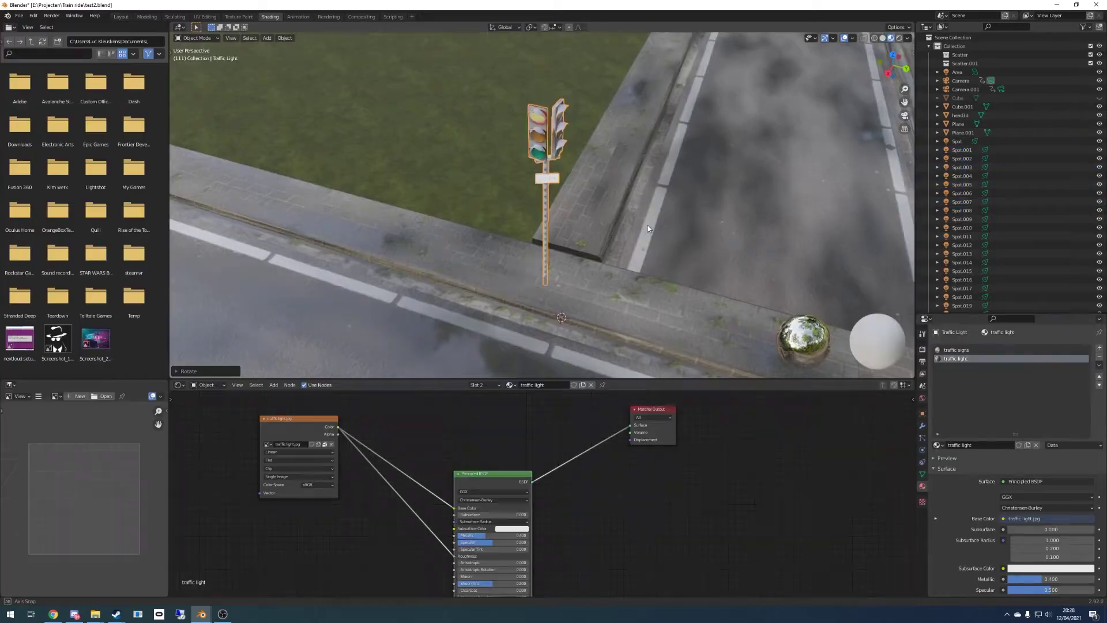
middle_drag(648, 224, 635, 233)
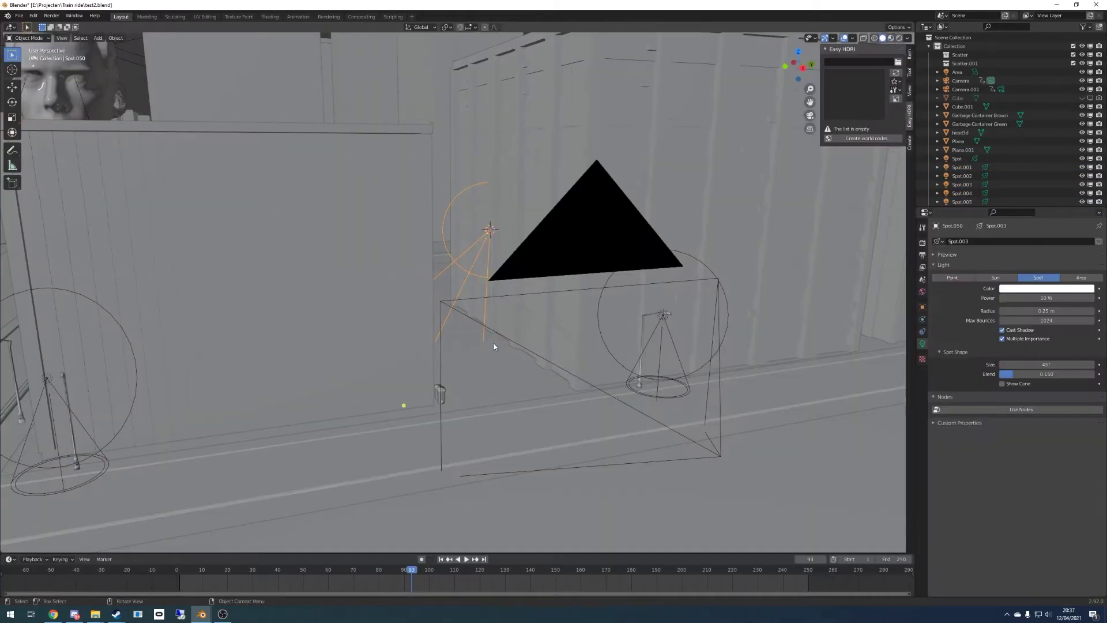
middle_drag(493, 344, 542, 344)
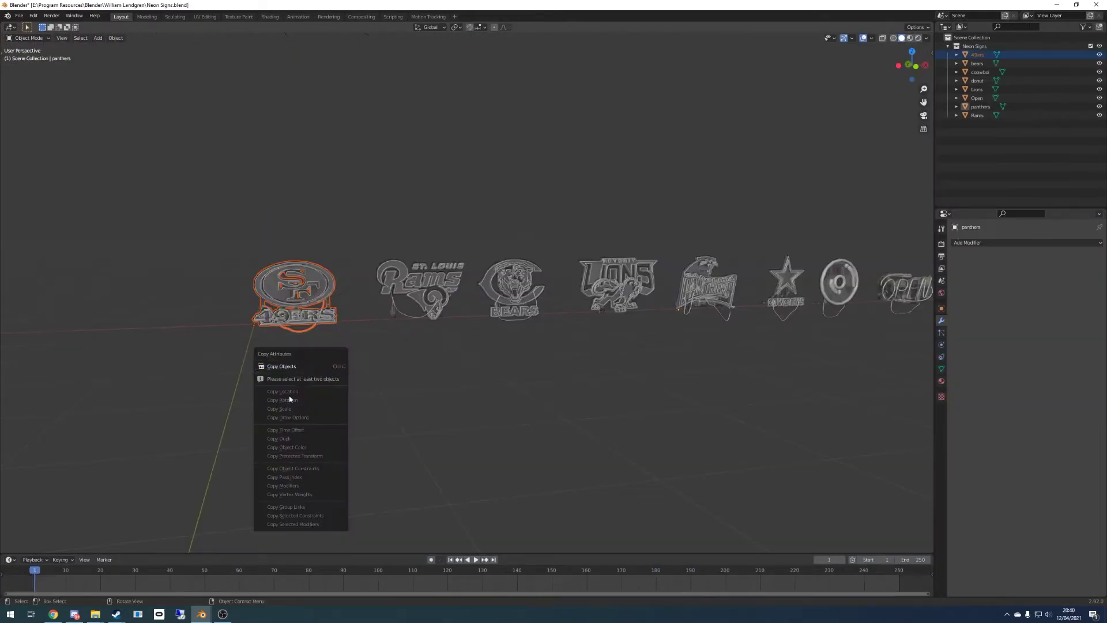
click(265, 459)
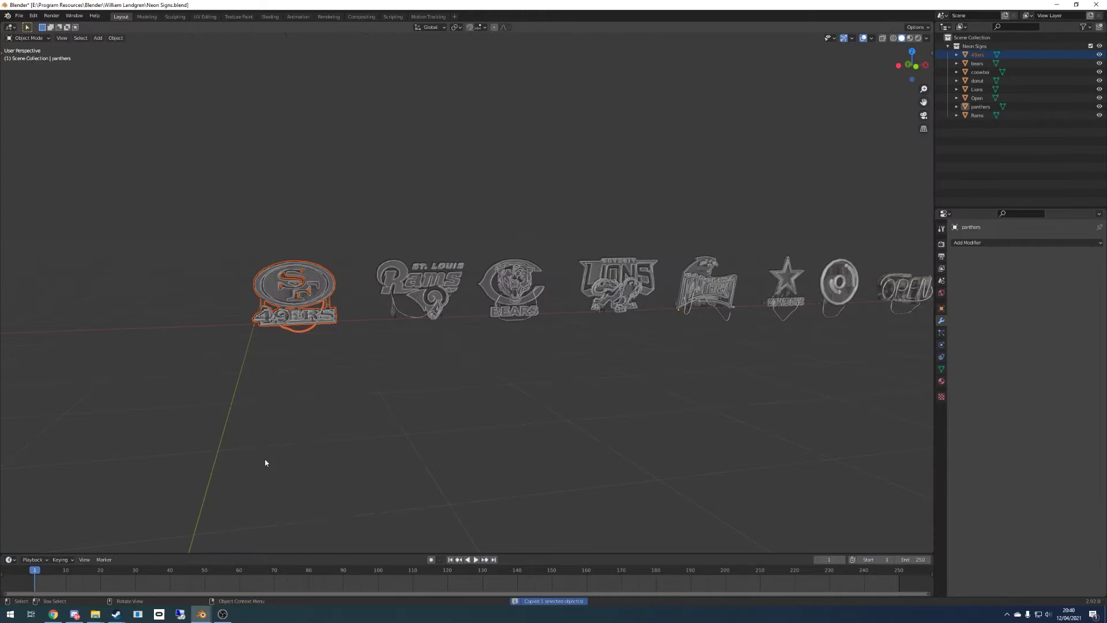
In the Train ride file, set a tree beside the road and add two linked copies along it
mouse_move(201, 615)
click(154, 578)
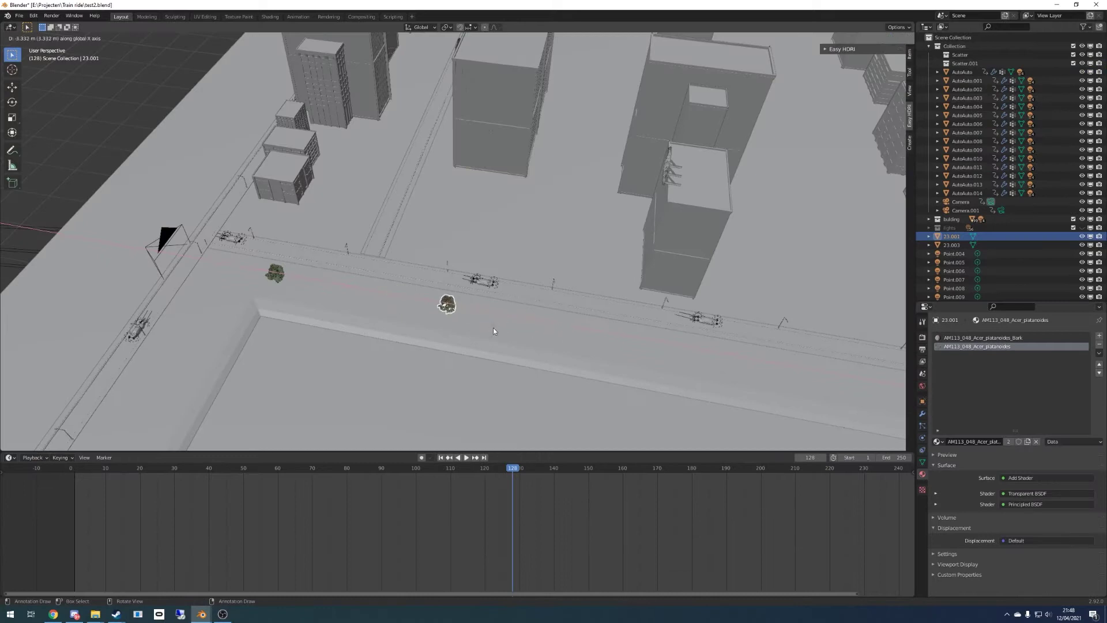
click(497, 326)
key(alt+d)
shift+middle_drag(703, 355, 493, 286)
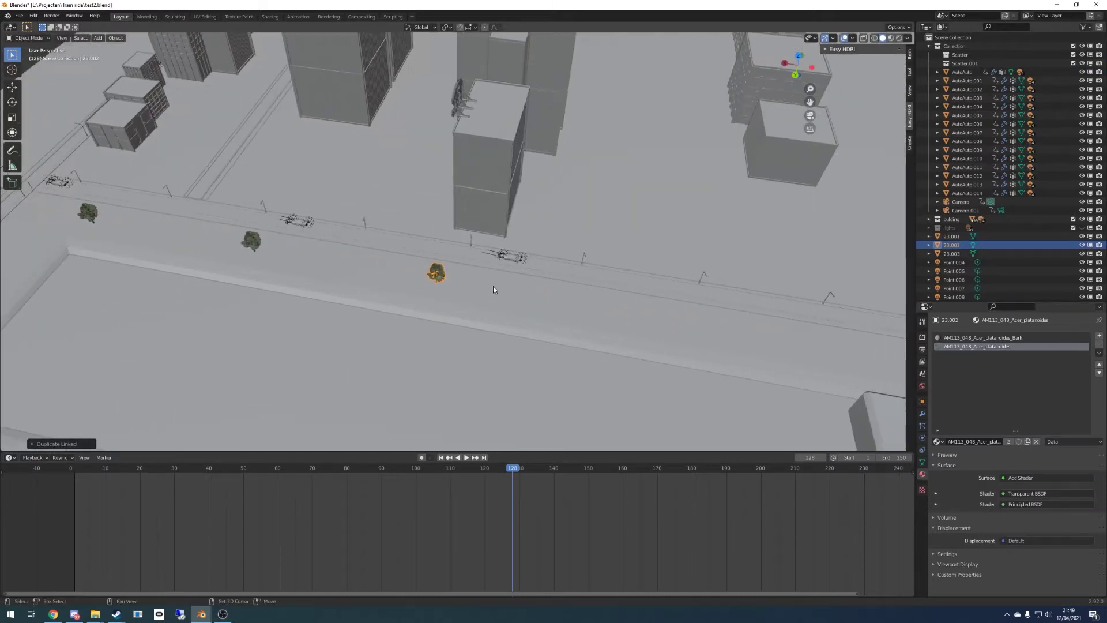
key(alt+d)
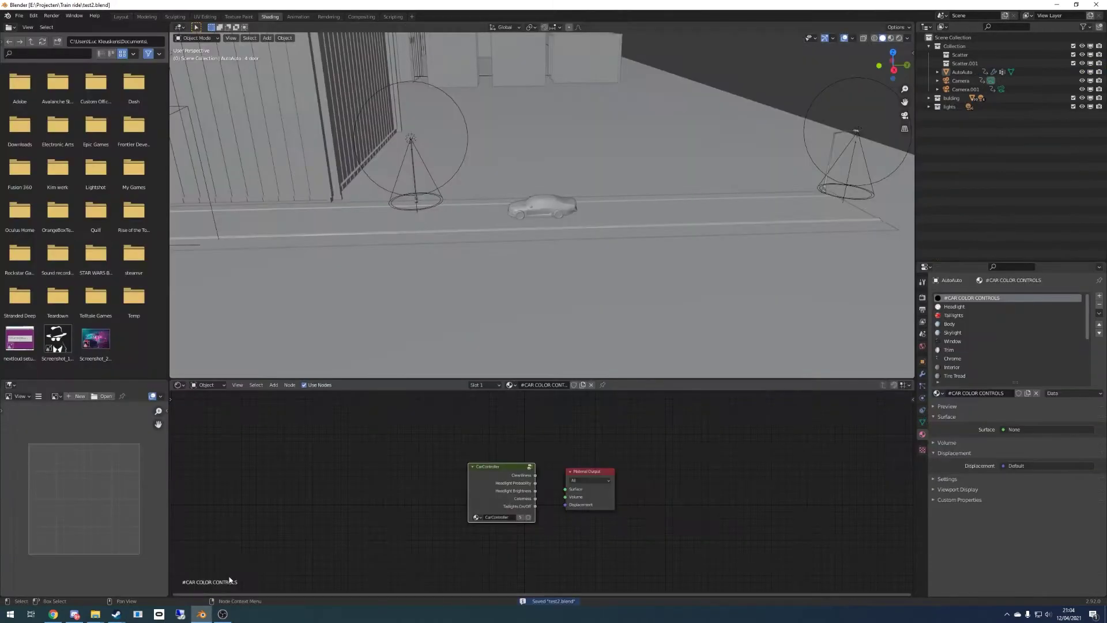
Play the animation in Layout, then move the car further left along the road
click(119, 17)
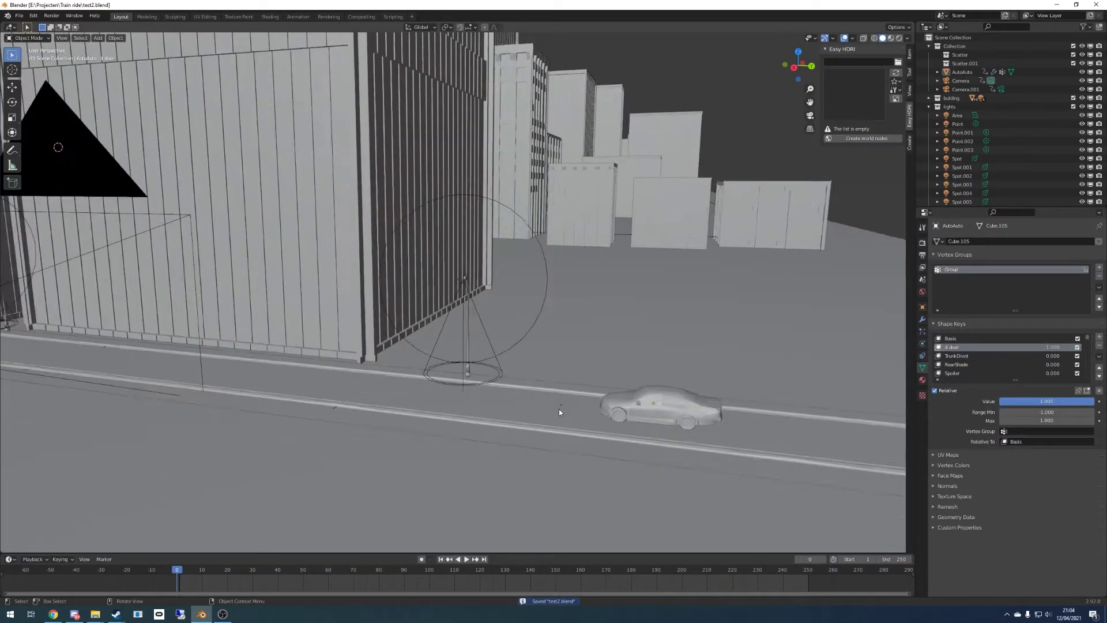
key(space)
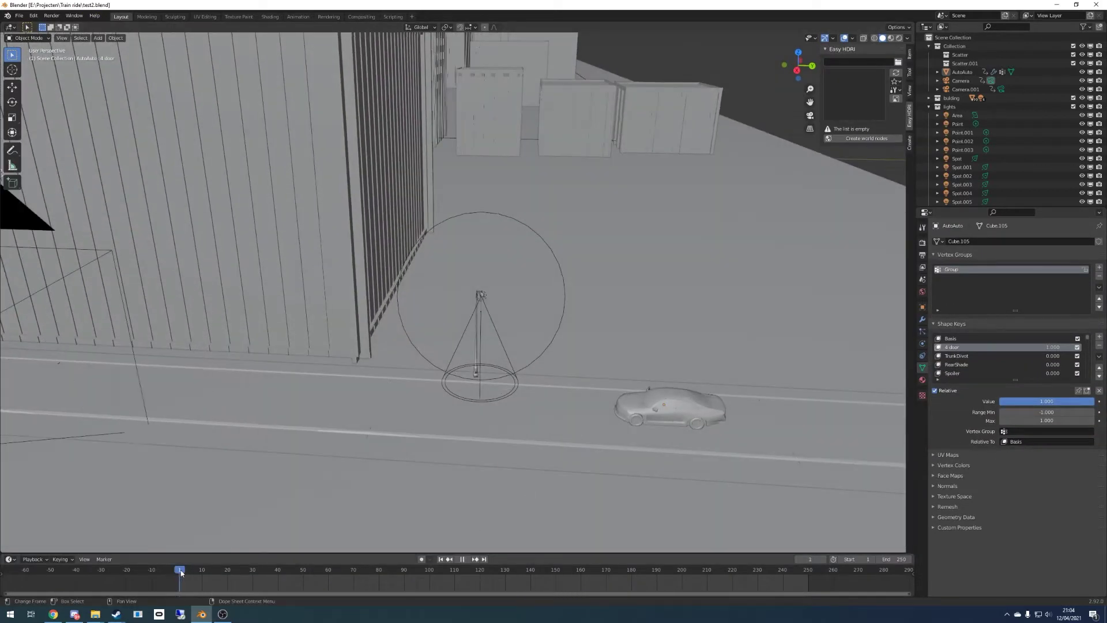
key(space)
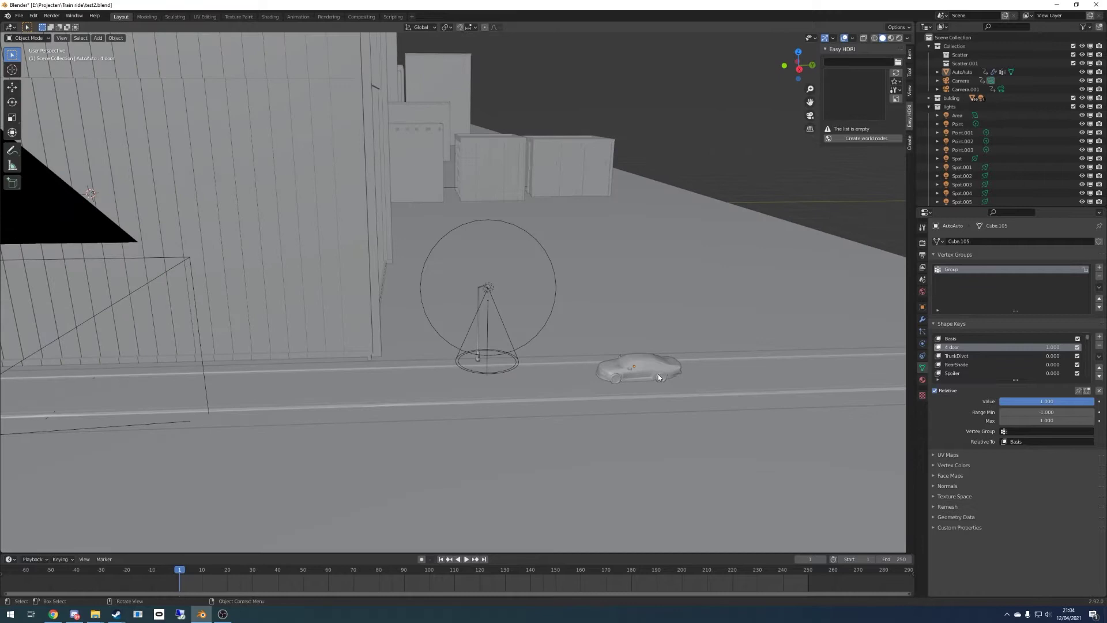
click(655, 375)
key(g)
click(190, 393)
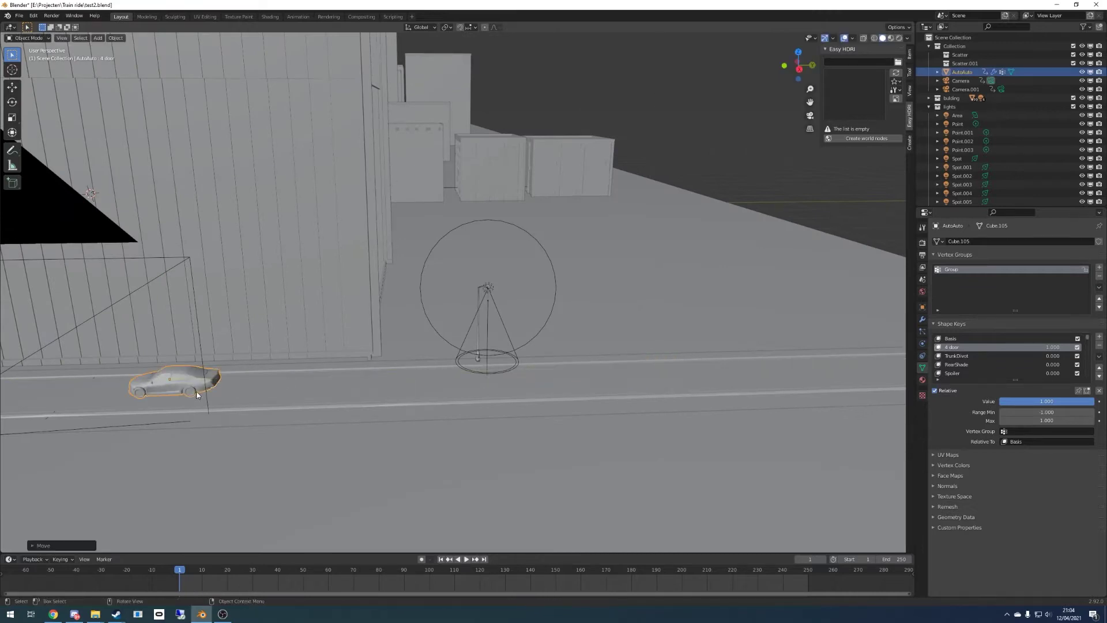
Play the animation in reverse to check the car, then select its headlight spot
shift+middle_drag(190, 393, 343, 382)
scroll(345, 382, up, 2)
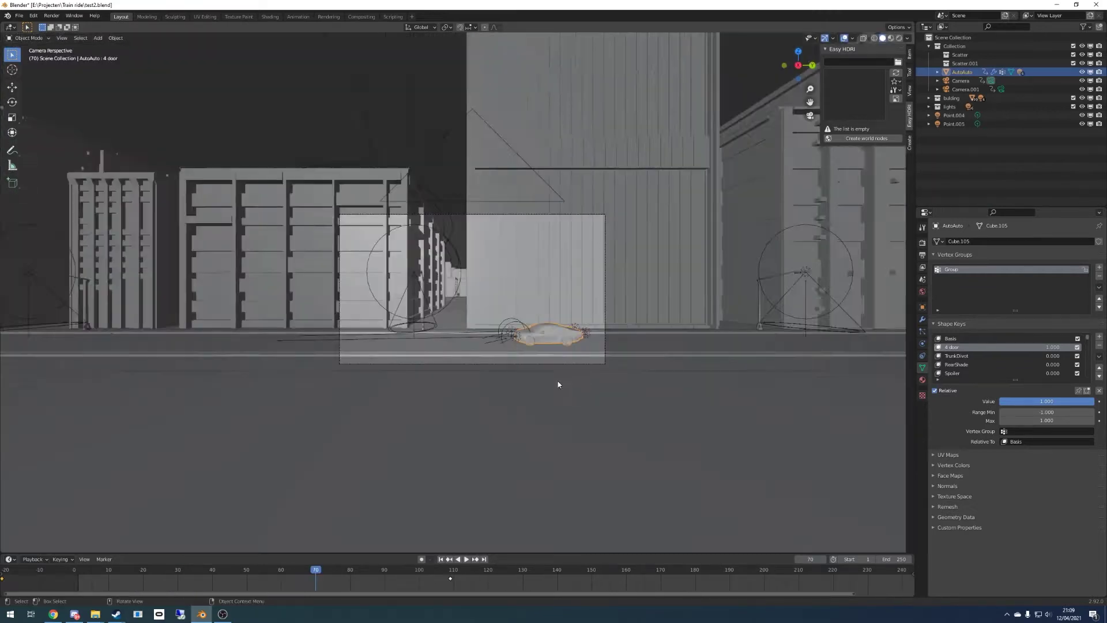
scroll(558, 384, up, 5)
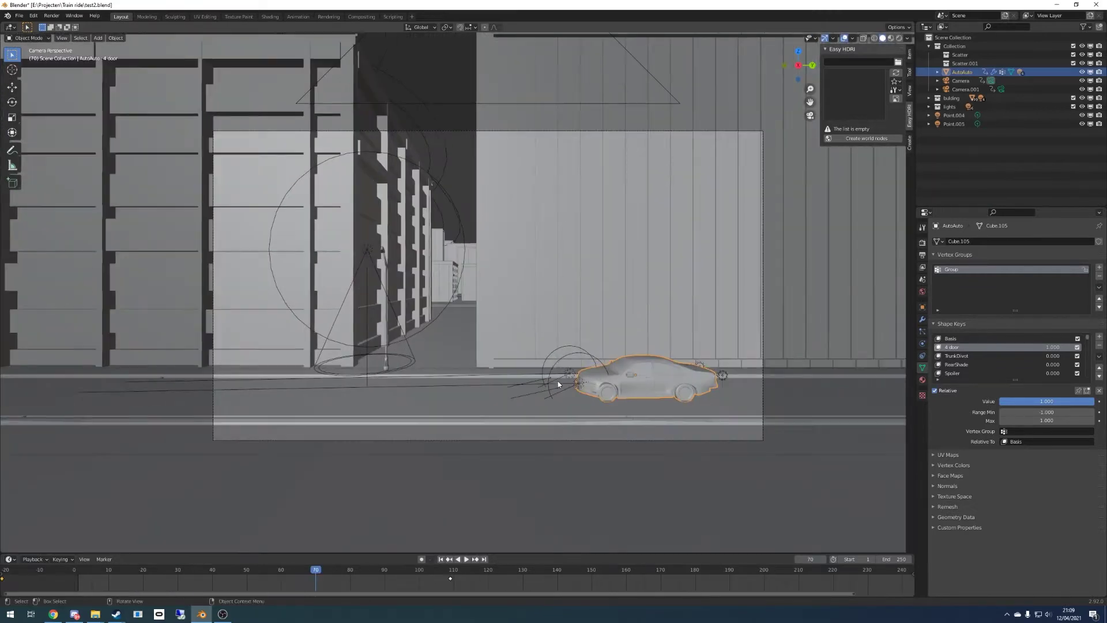
key(shift+ctrl+space)
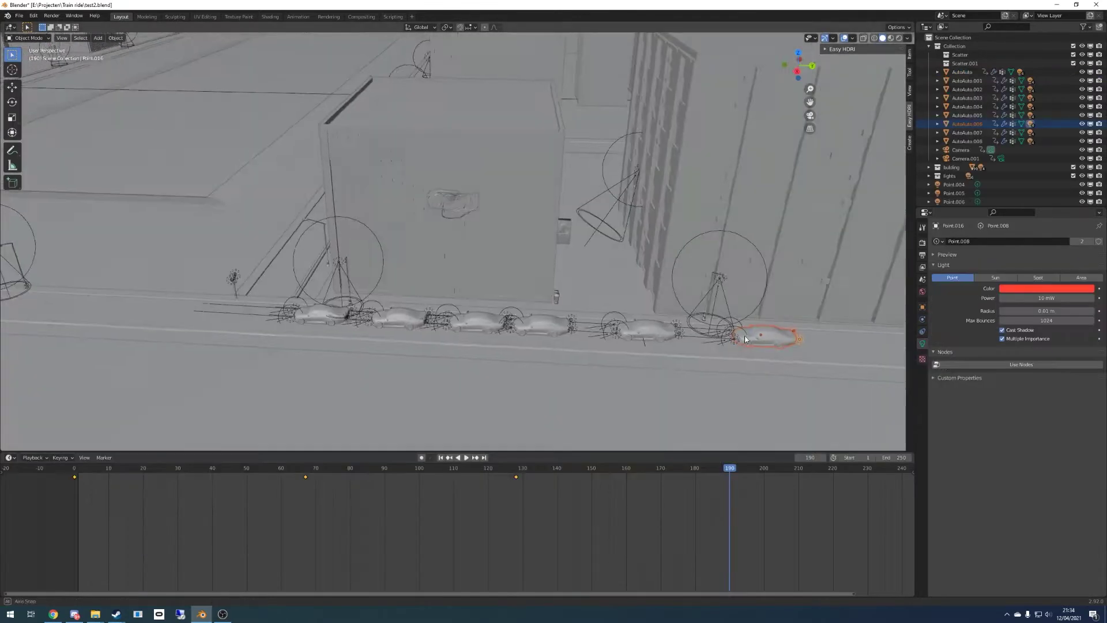
middle_drag(745, 339, 680, 352)
click(640, 352)
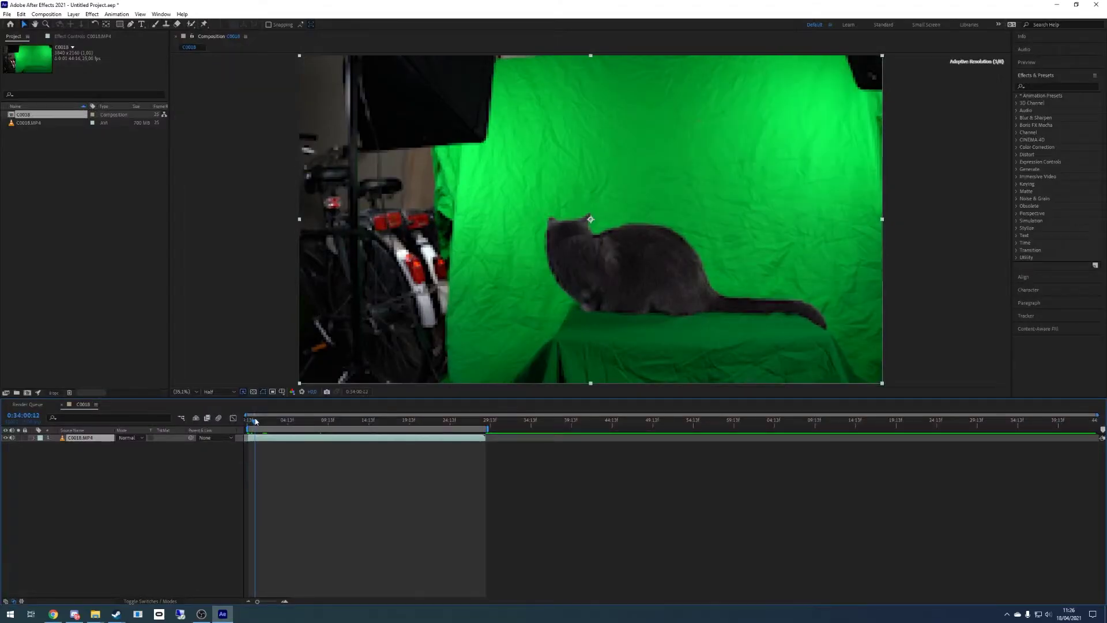
Scrub the cat footage back to an earlier frame
drag(255, 421, 249, 422)
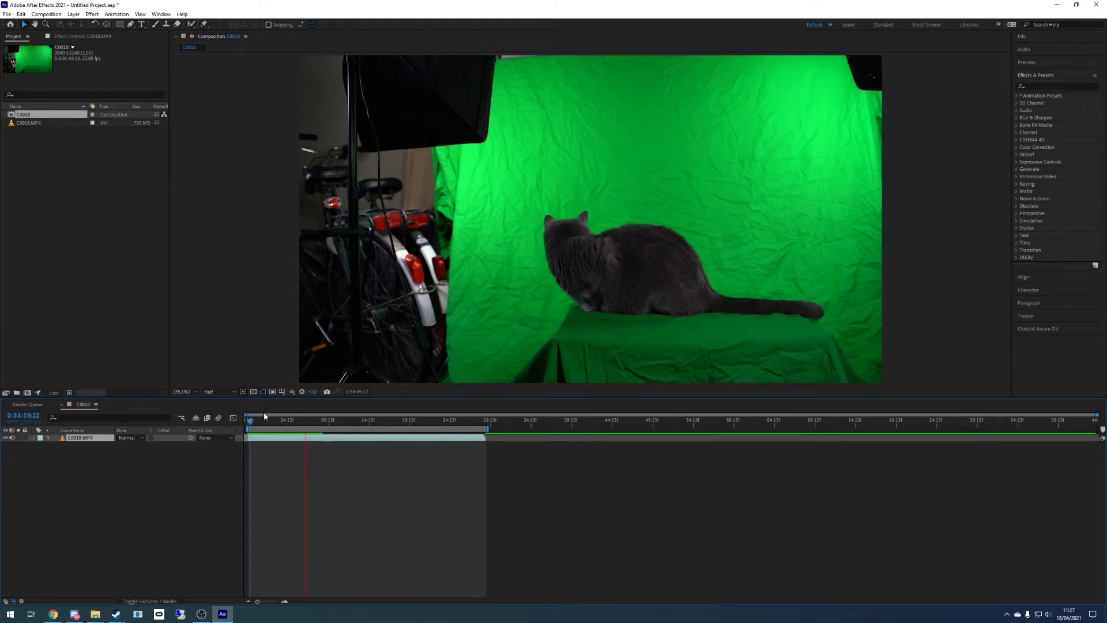
Stop the footage preview and search Effects & Presets for 'key'
key(space)
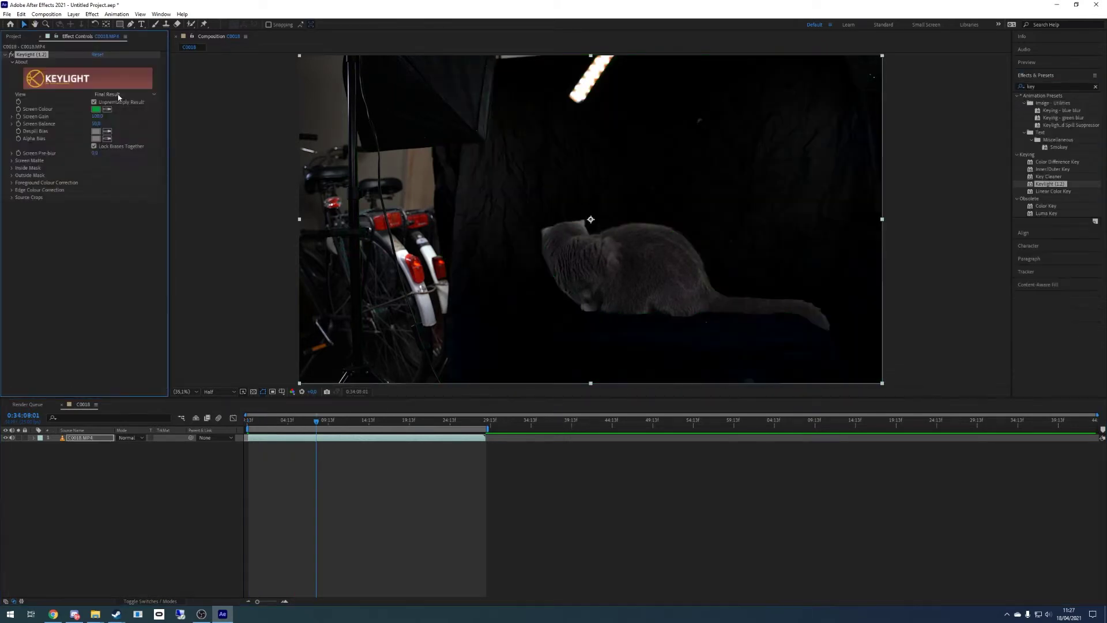
click(119, 94)
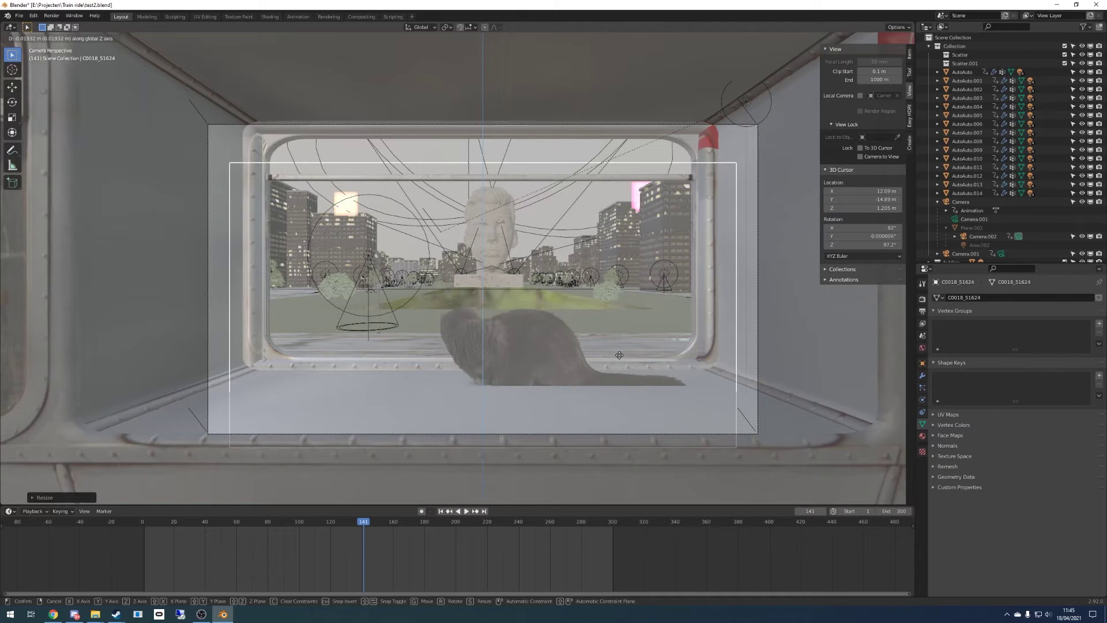
Lower the cat plane along Z, shift it along Y, then play the shot
click(620, 355)
key(g)
key(y)
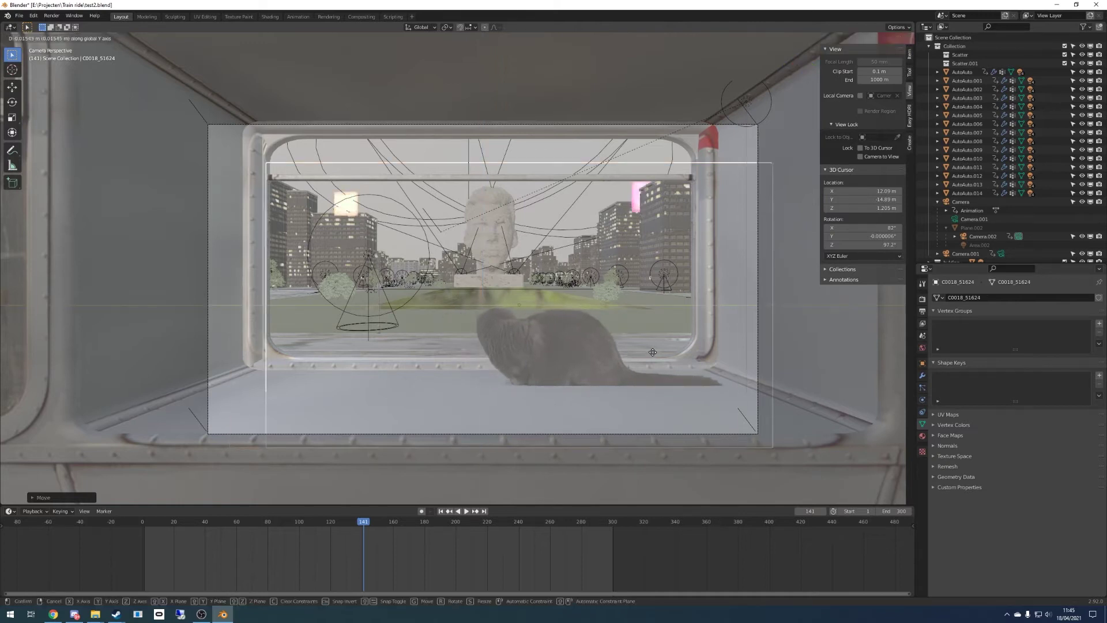
click(658, 356)
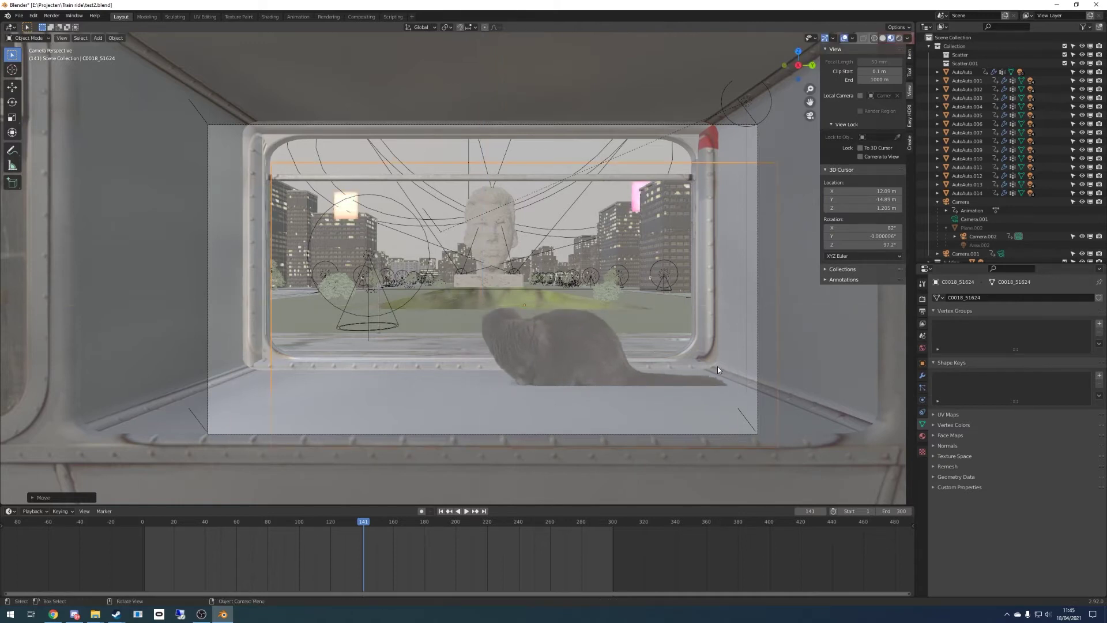
key(space)
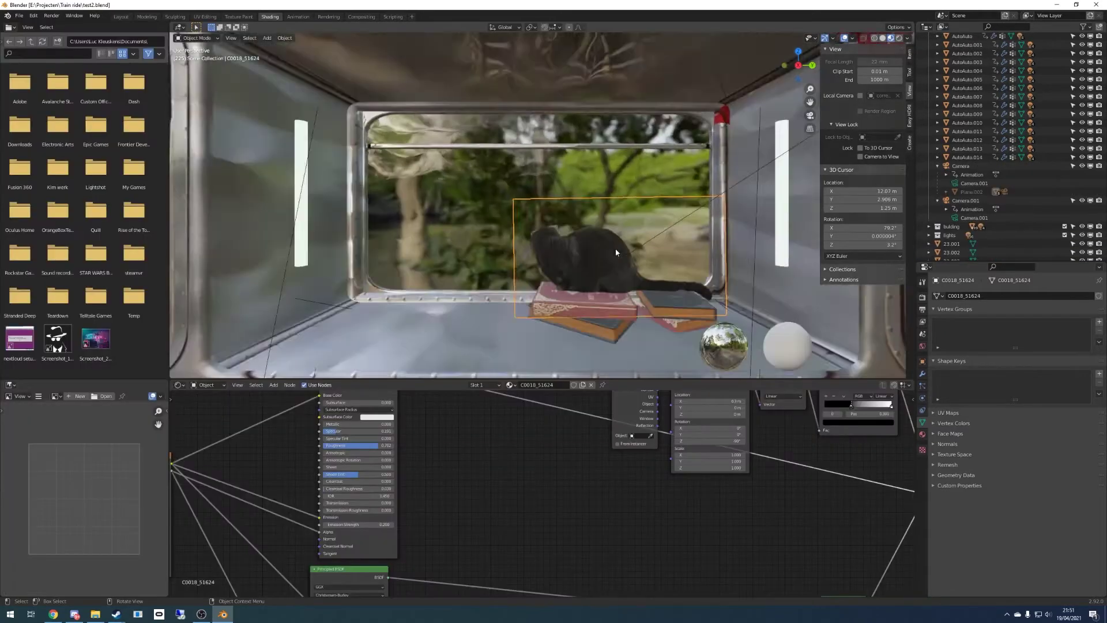
Scale the vintage camera prop on the books beside the cat down slightly
scroll(615, 248, up, 6)
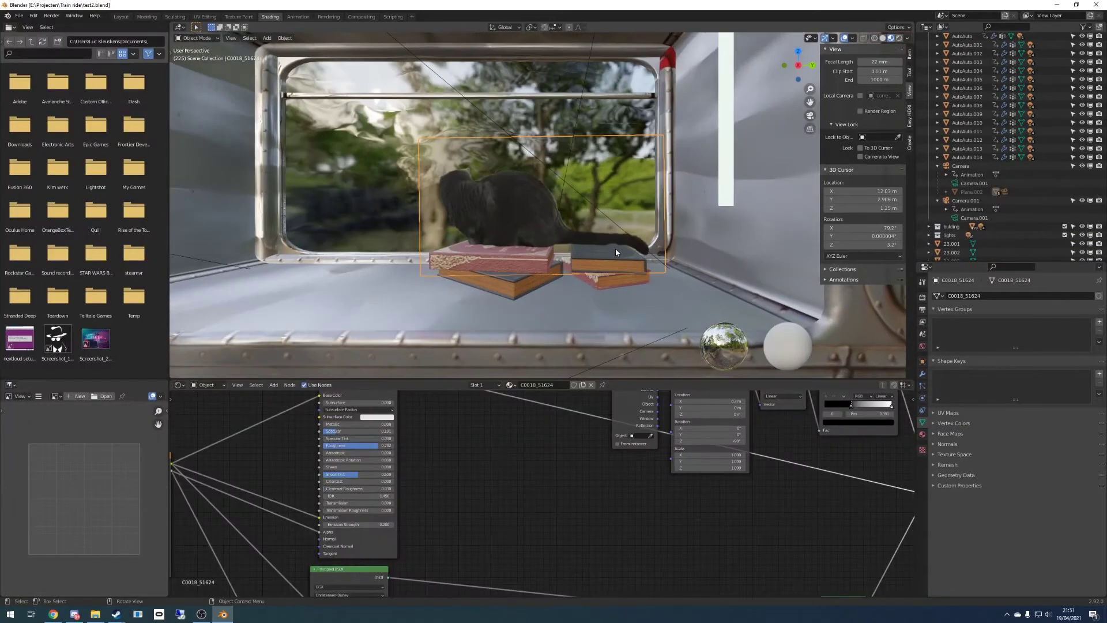
mouse_move(480, 244)
middle_down()
mouse_move(507, 224)
mouse_move(511, 239)
mouse_move(575, 243)
mouse_move(499, 237)
middle_up()
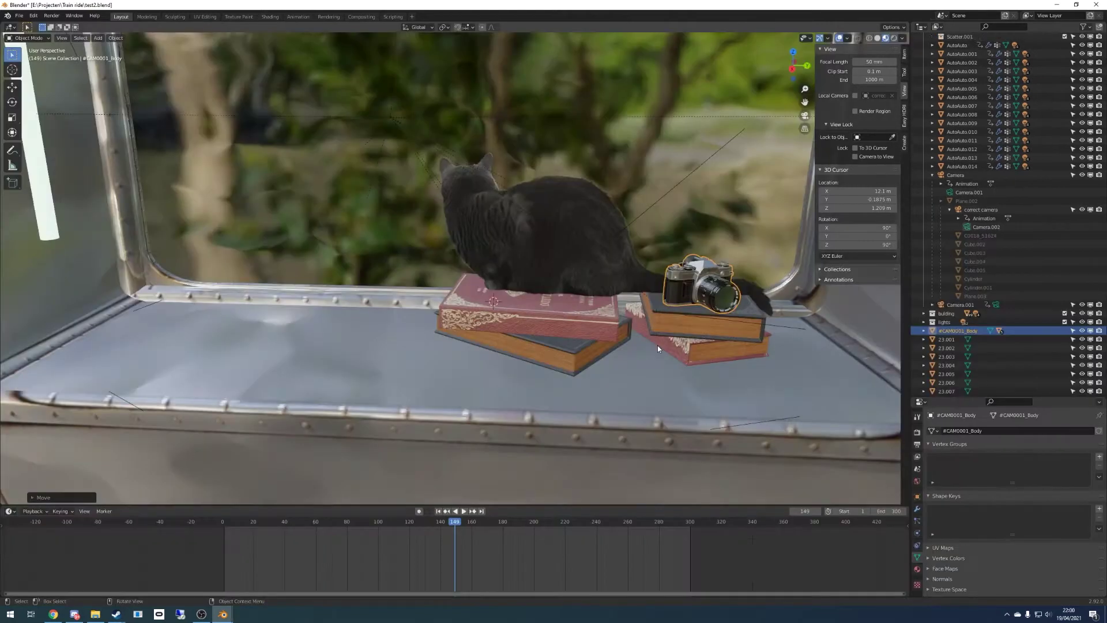
key(s)
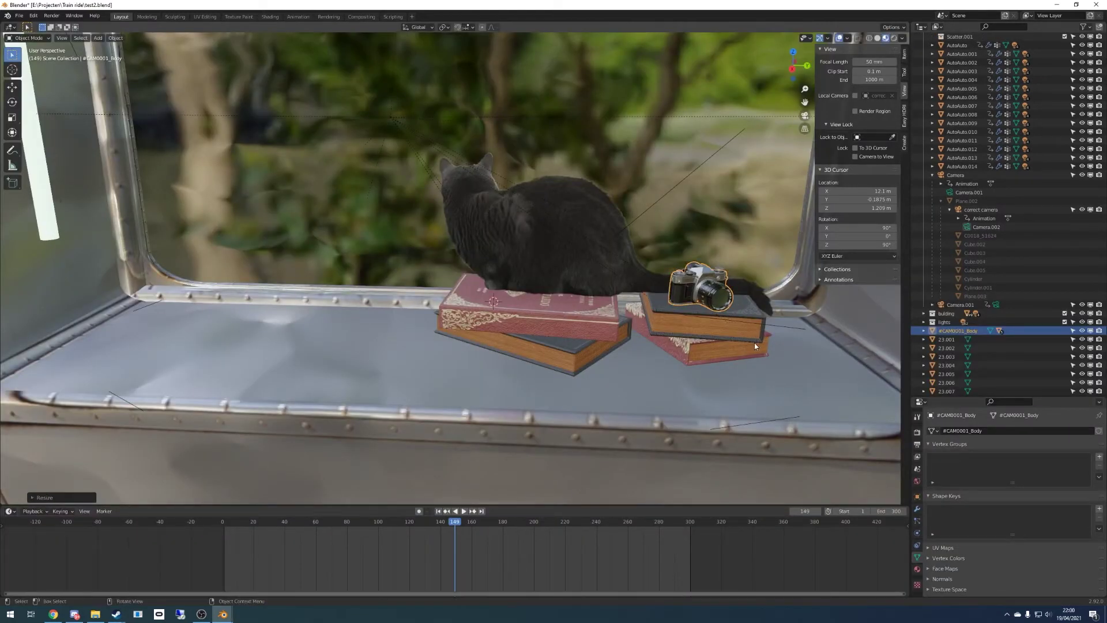
middle_drag(754, 343, 750, 320)
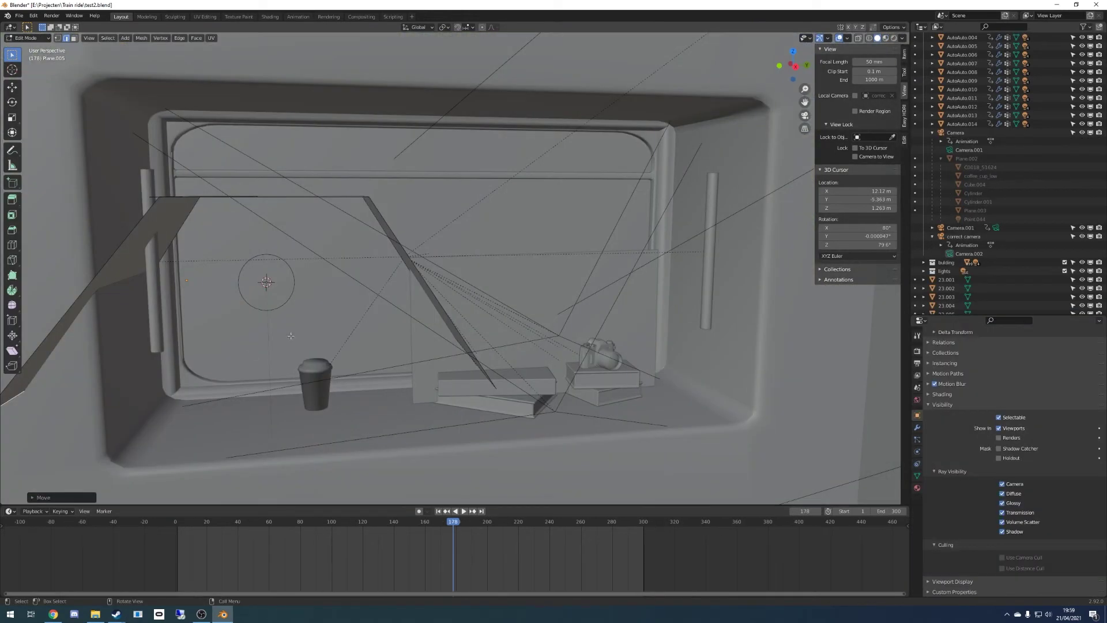
Shift the tilted window plane's edge along X and survey the street in top view
middle_drag(296, 328, 229, 316)
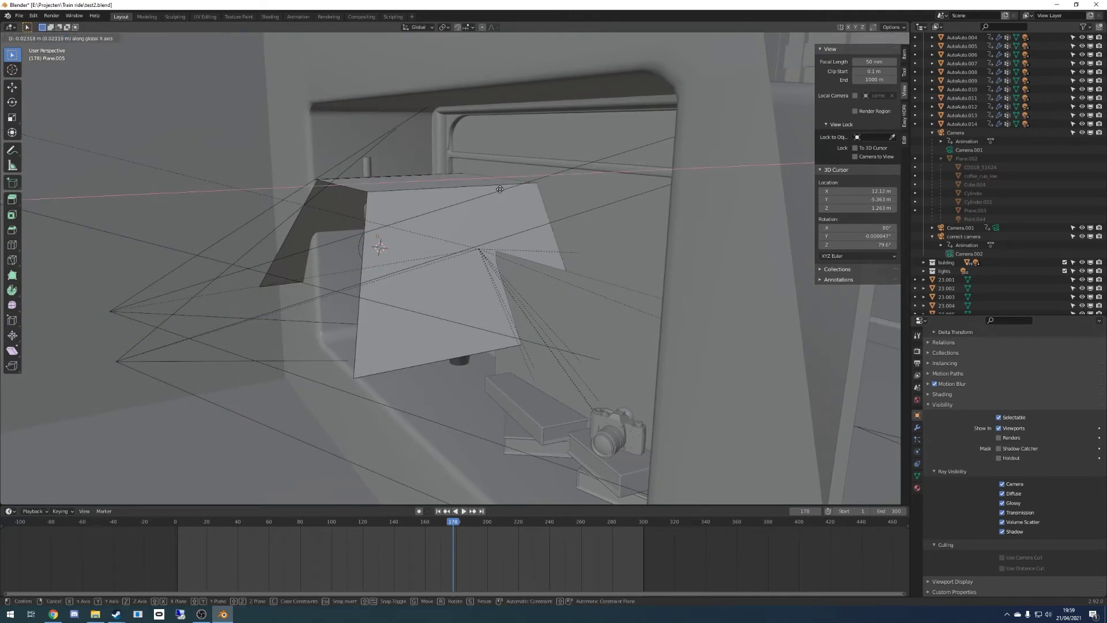
middle_drag(434, 203, 356, 191)
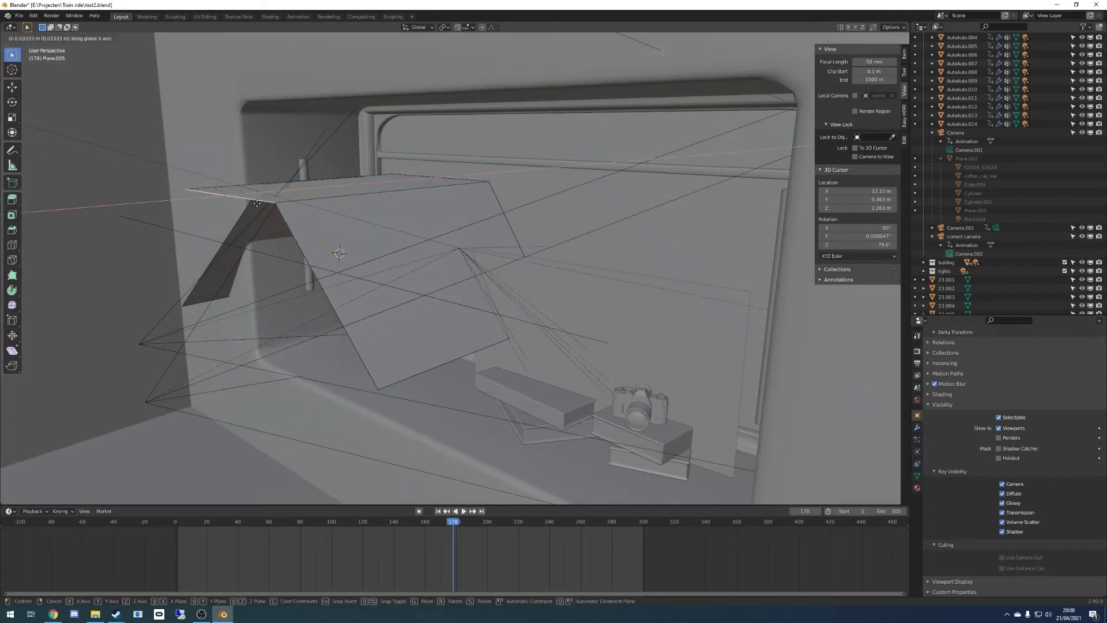
click(290, 198)
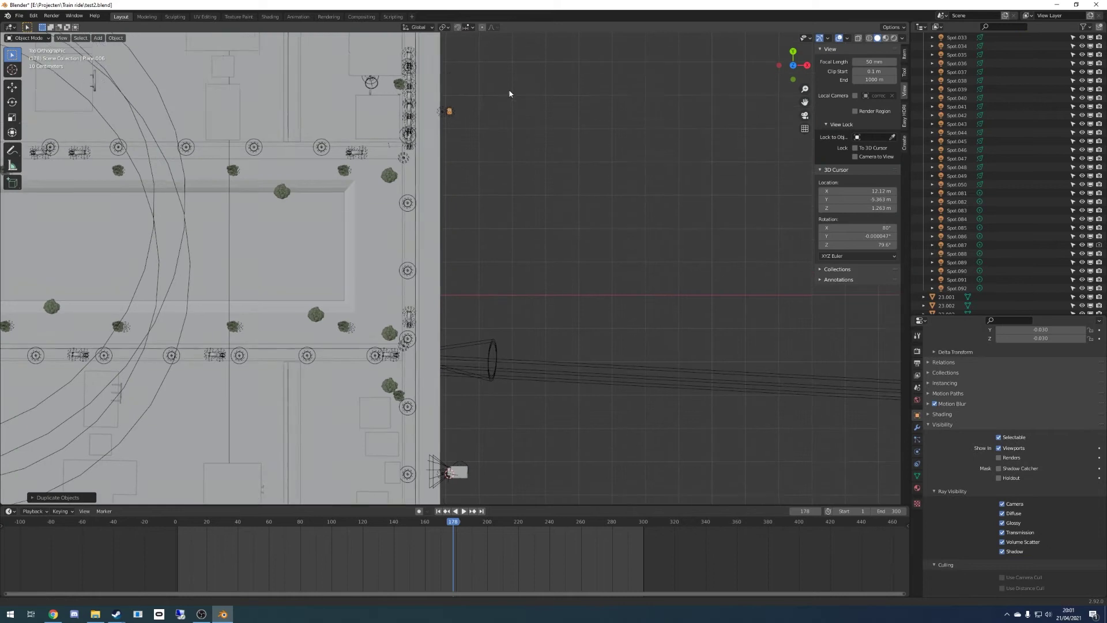
shift+middle_drag(509, 91, 494, 339)
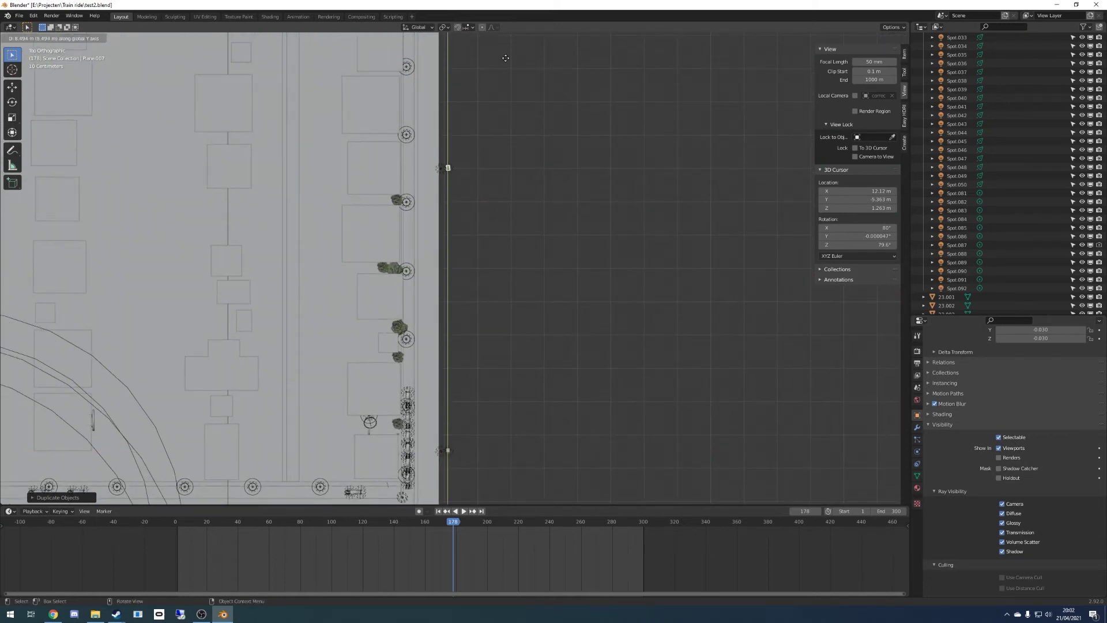
click(505, 321)
key(shift+d)
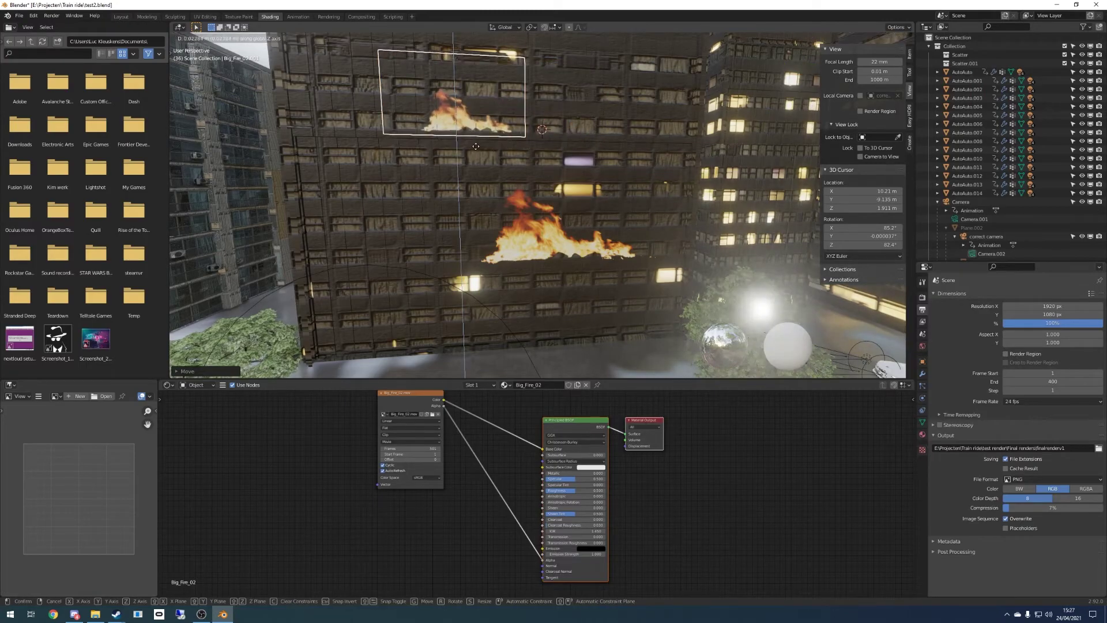
key(z)
key(Escape)
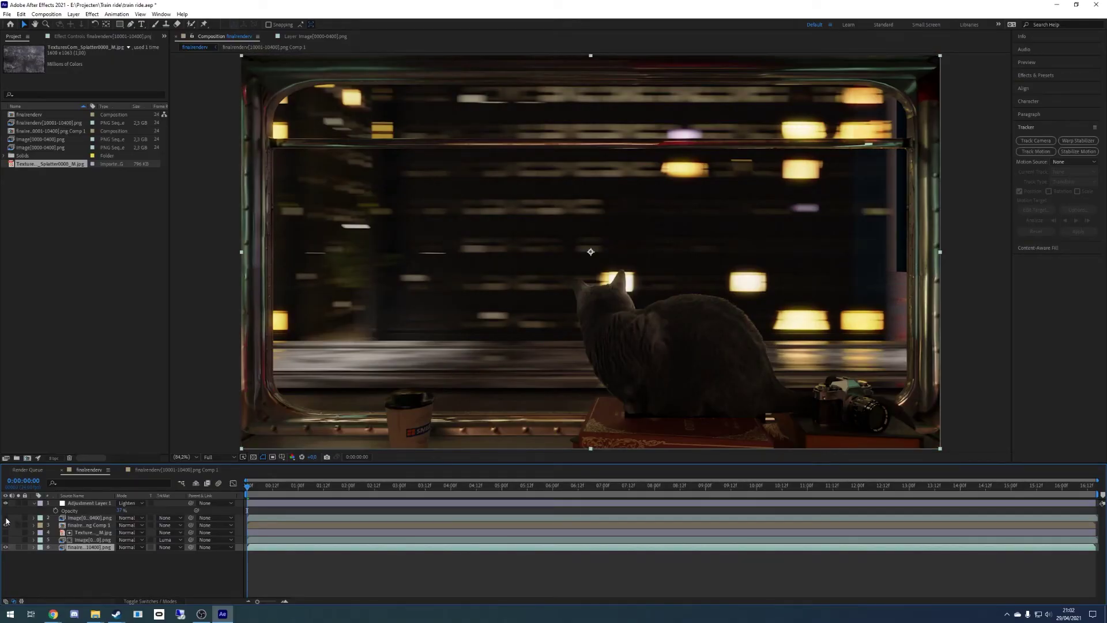
Compare the shot with and without the scratched-glass texture, ending hidden at frame 8
click(6, 540)
click(6, 540)
click(5, 540)
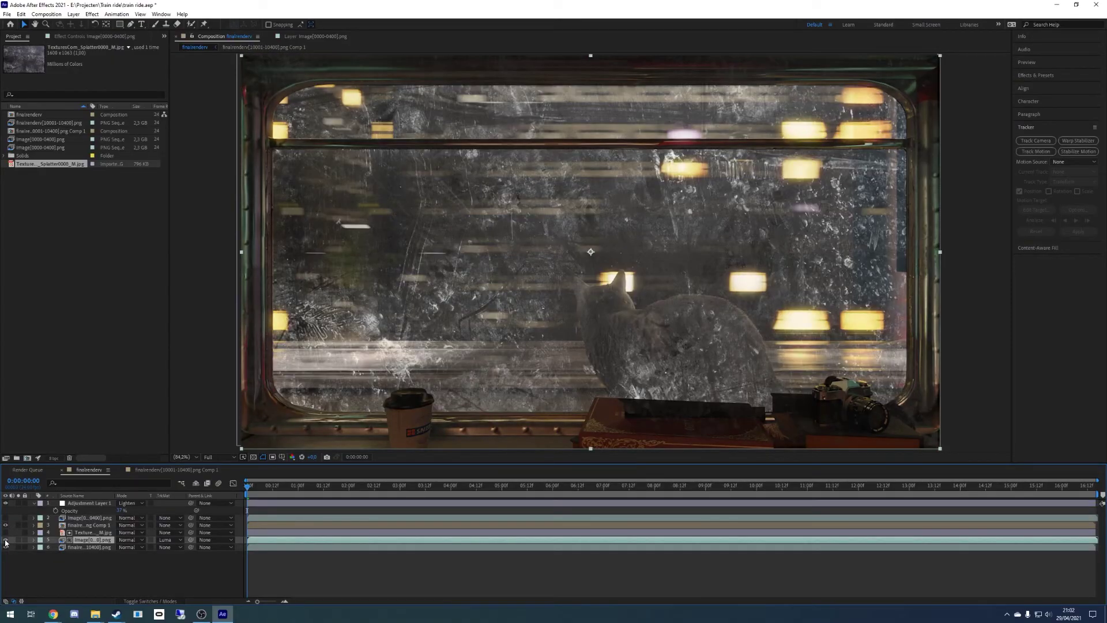
click(264, 488)
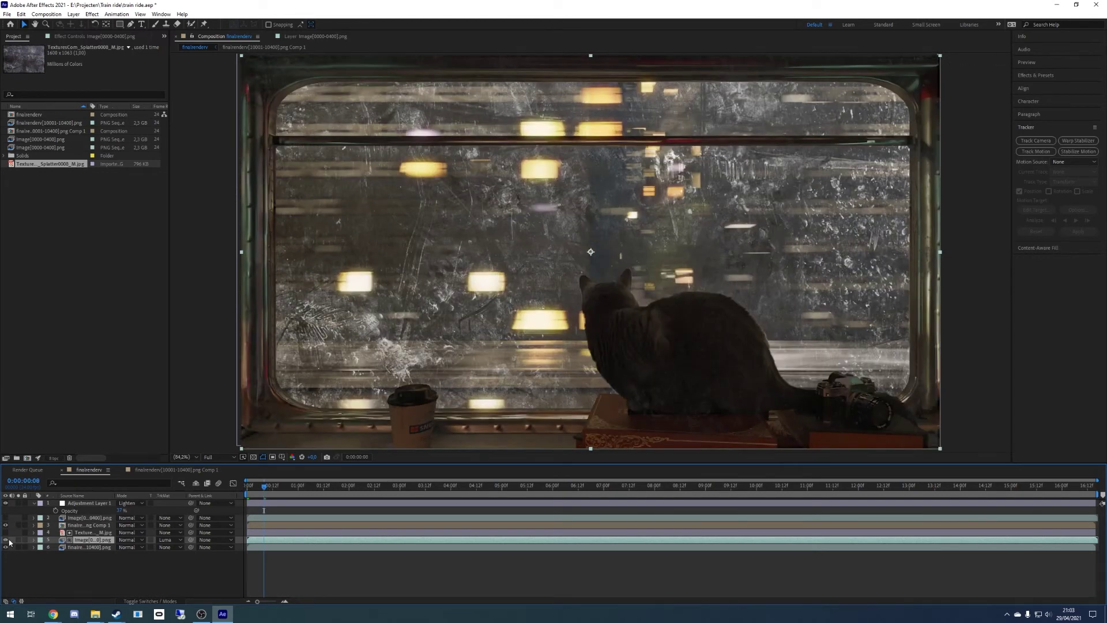
click(6, 539)
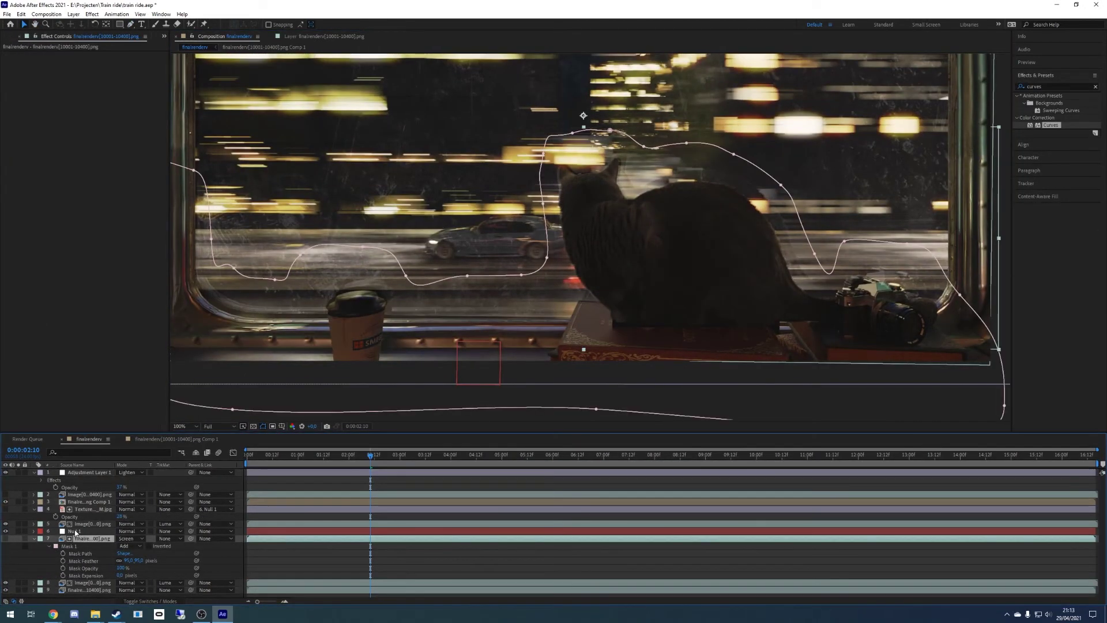
Collapse layer 7's mask, review its blend modes, and bring up layer 4's context menu
click(49, 546)
click(129, 538)
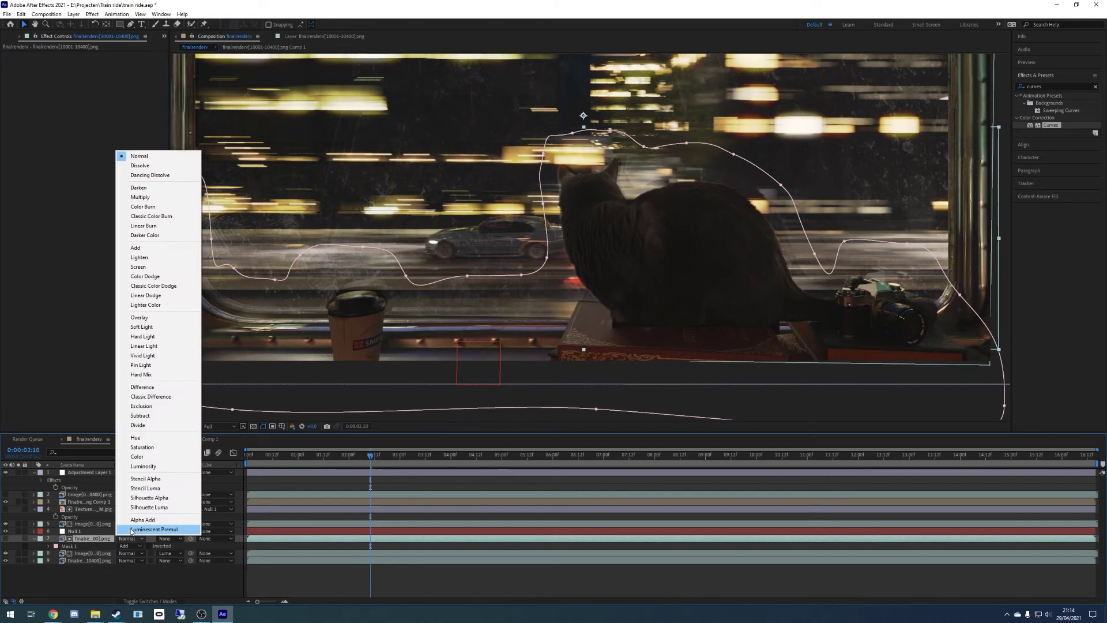
right_click(104, 512)
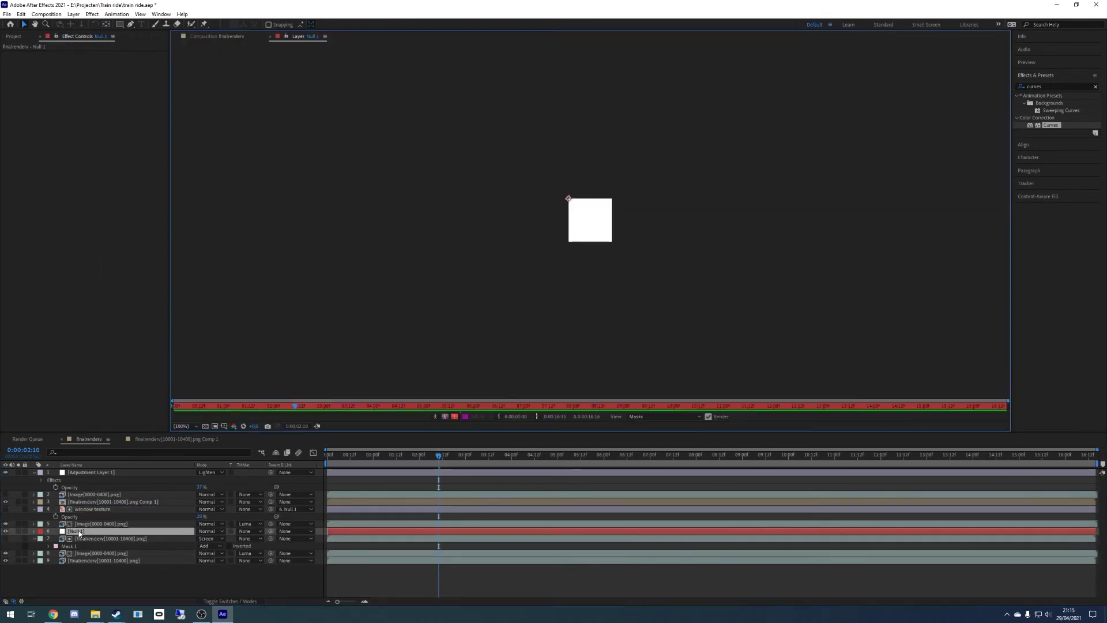